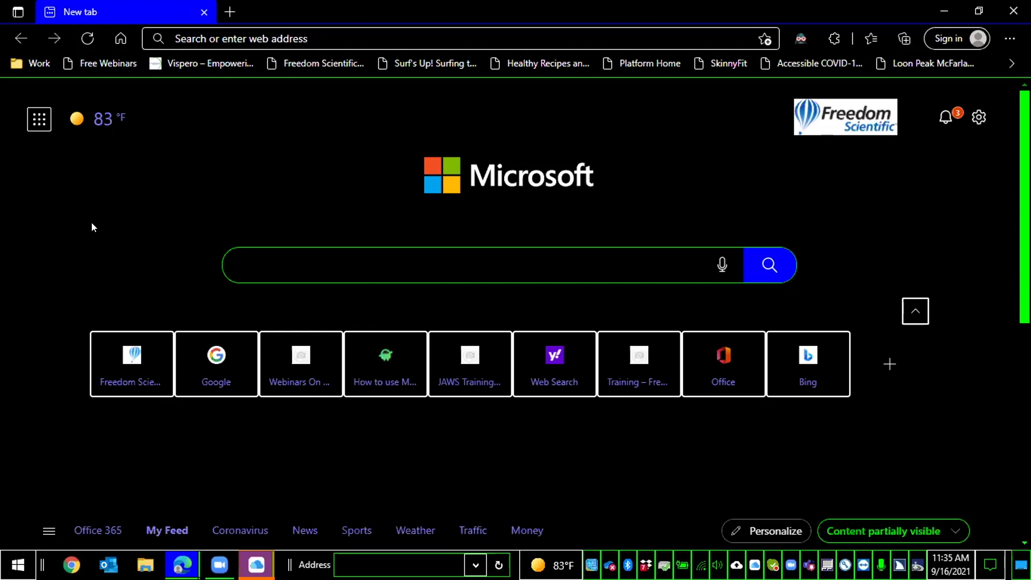
# Step: Go to the Extensions page from the main menu and reach the Installed extensions heading
pyautogui.hotkey('alt', 'f')
pyautogui.press('e')
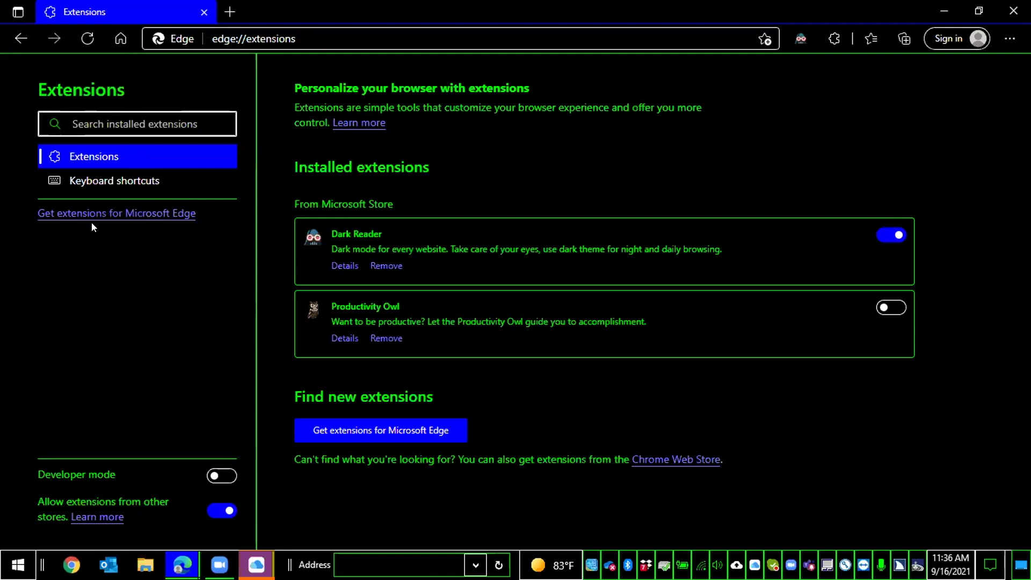
pyautogui.click(92, 228)
pyautogui.press('Tab')
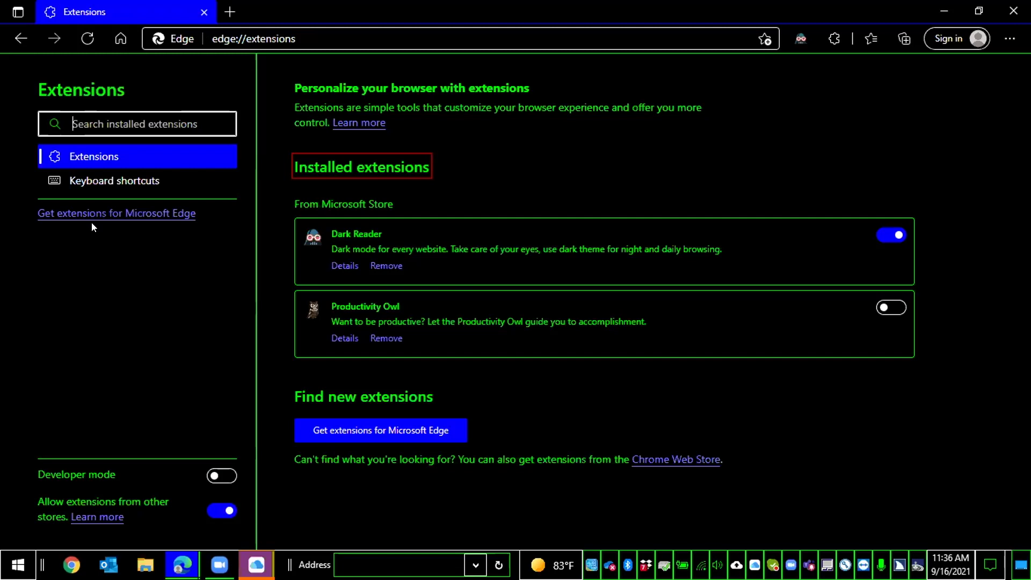
# Step: Follow 'Get extensions for Microsoft Edge' from the JAWS Links List to reach the Add-ons store
pyautogui.press('Insert+F7')
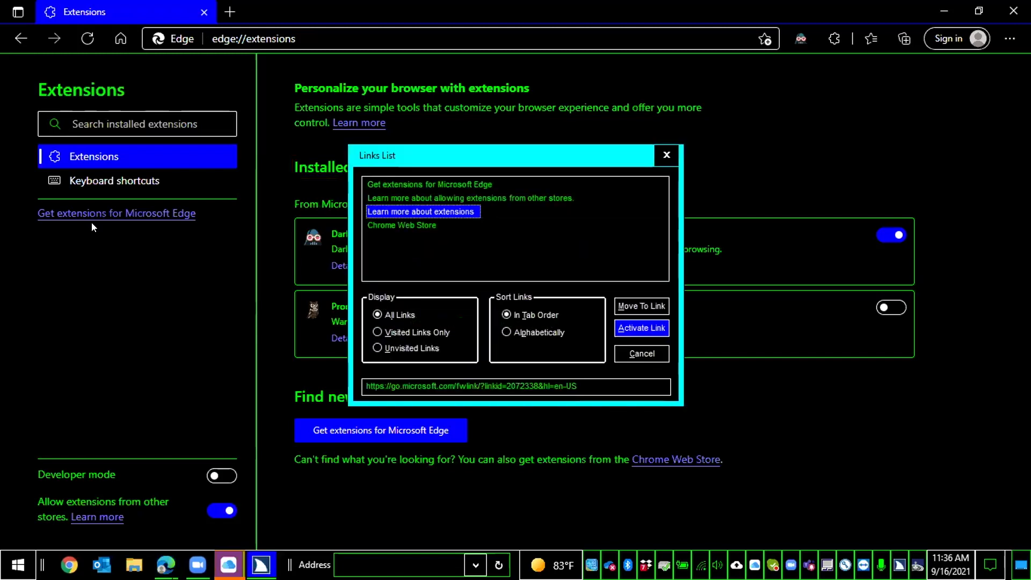
pyautogui.press('Down')
pyautogui.press('Up')
pyautogui.press('Up')
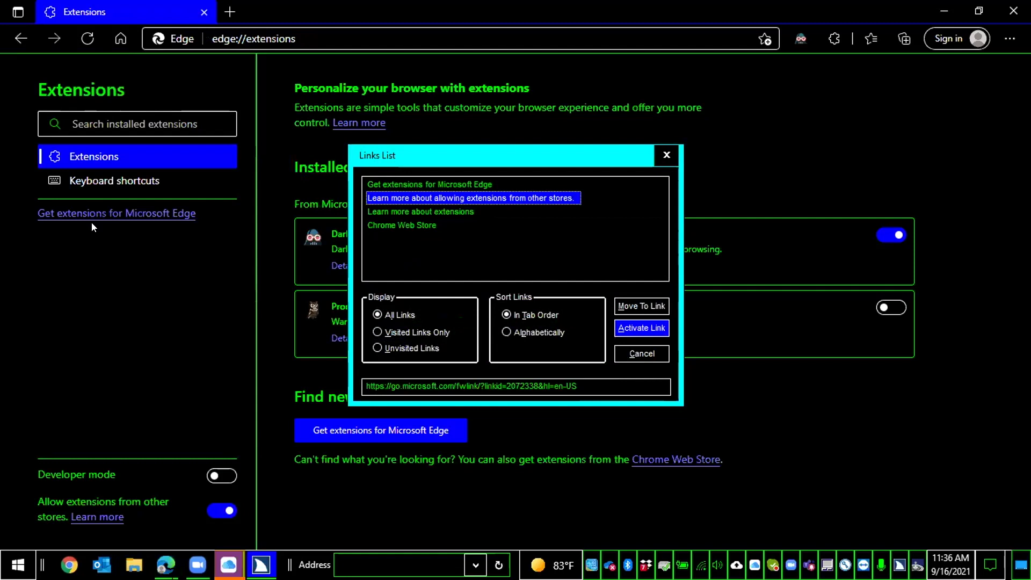
pyautogui.press('Up')
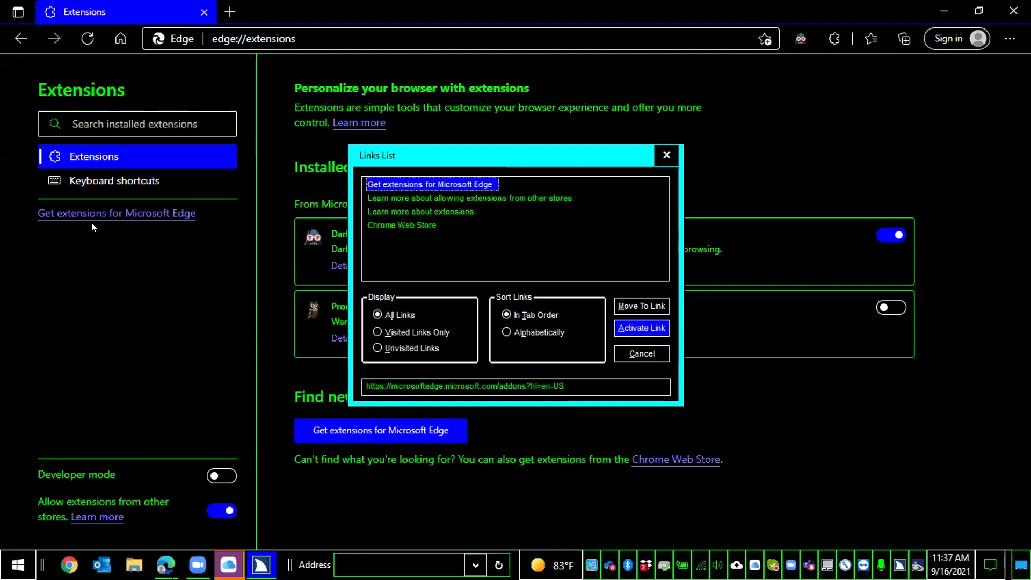
pyautogui.press('Return')
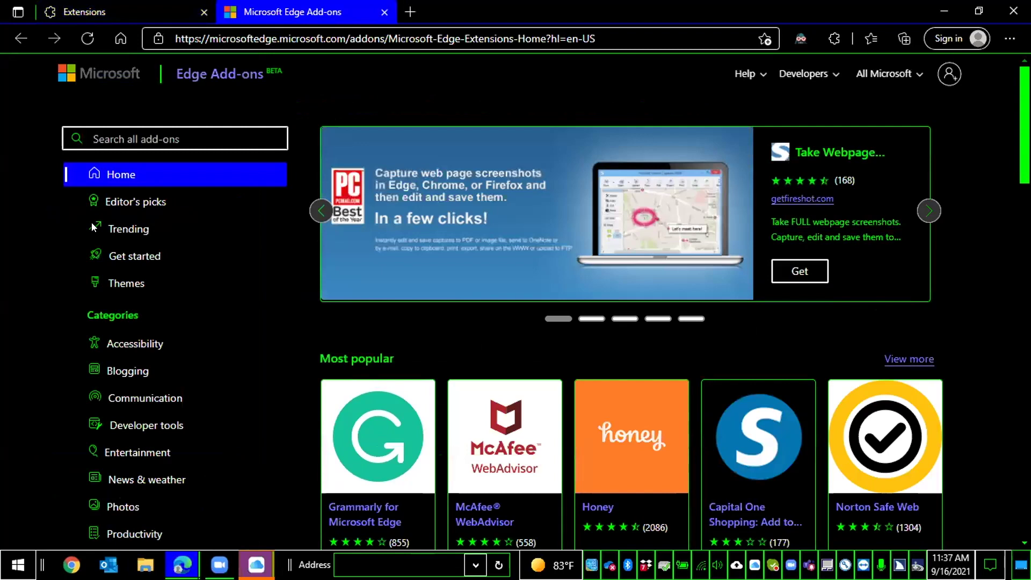
# Step: Search the Edge Add-ons store for 'productivity'
pyautogui.press('ctrl')
pyautogui.write('produc')
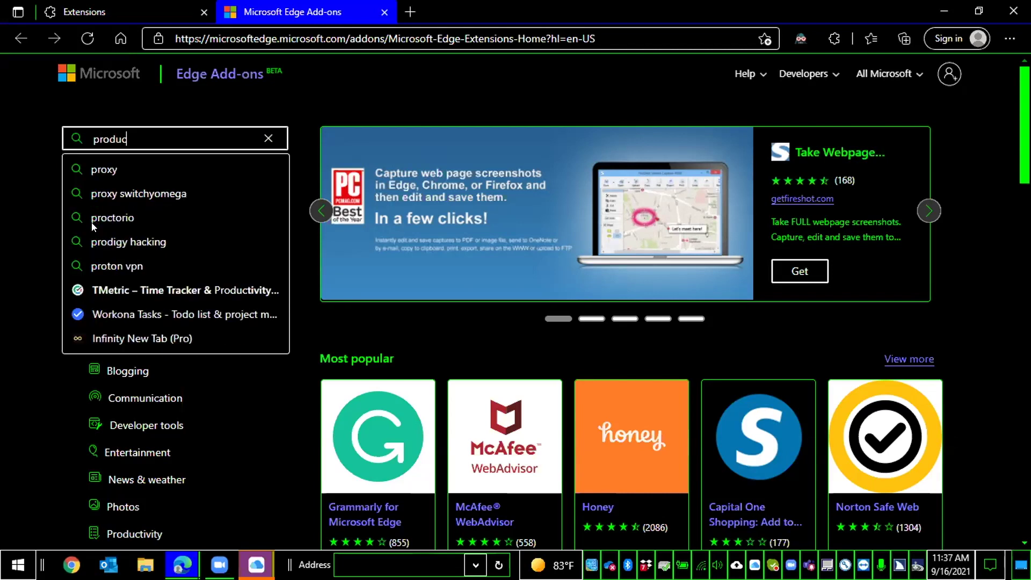
pyautogui.write('tivity')
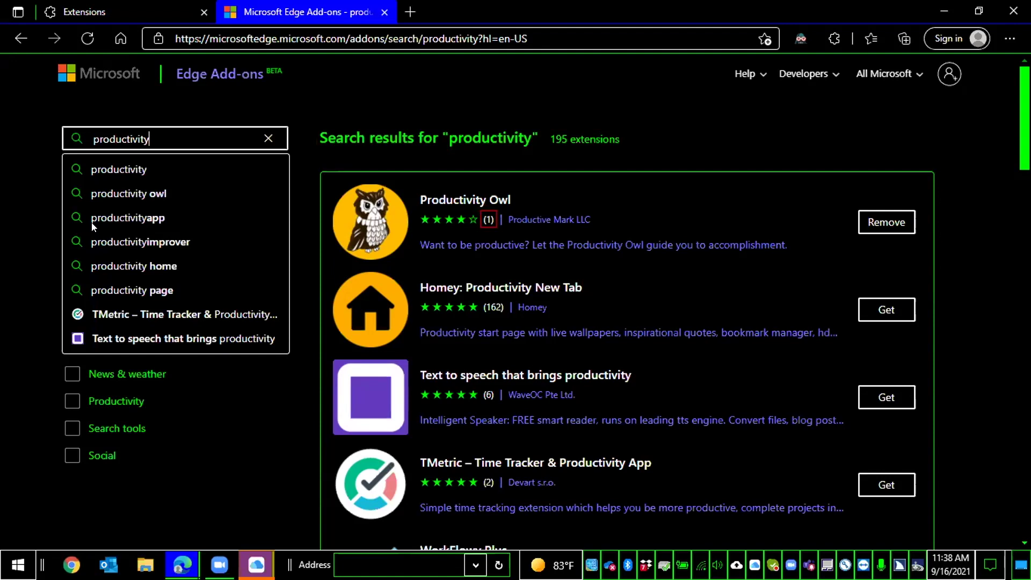
# Step: Browse past Productivity Owl and Homey to open the 'Text to speech that brings productivity' page
pyautogui.hotkey('shift', 'Tab')
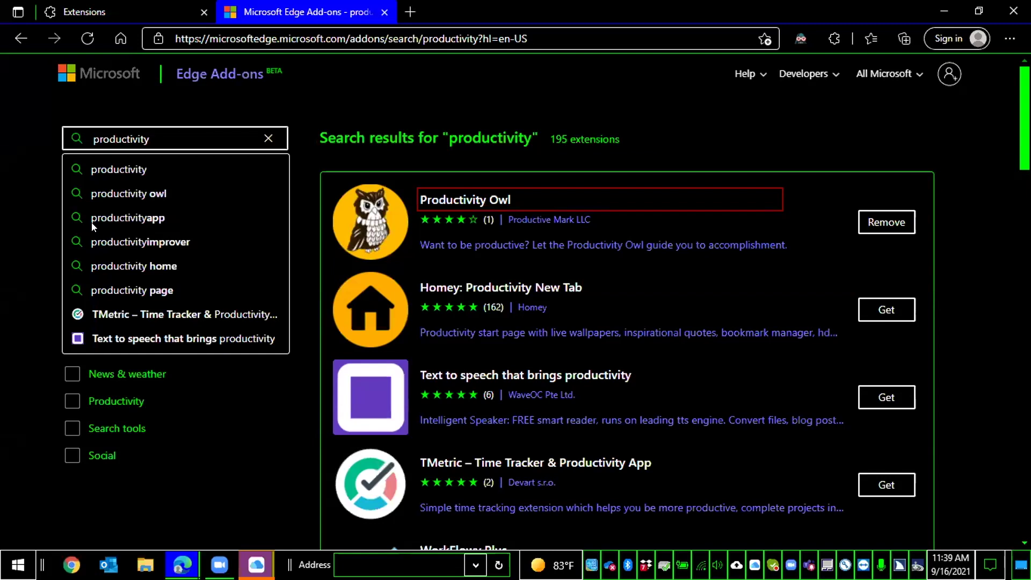
pyautogui.press('Tab')
pyautogui.press('Tab')
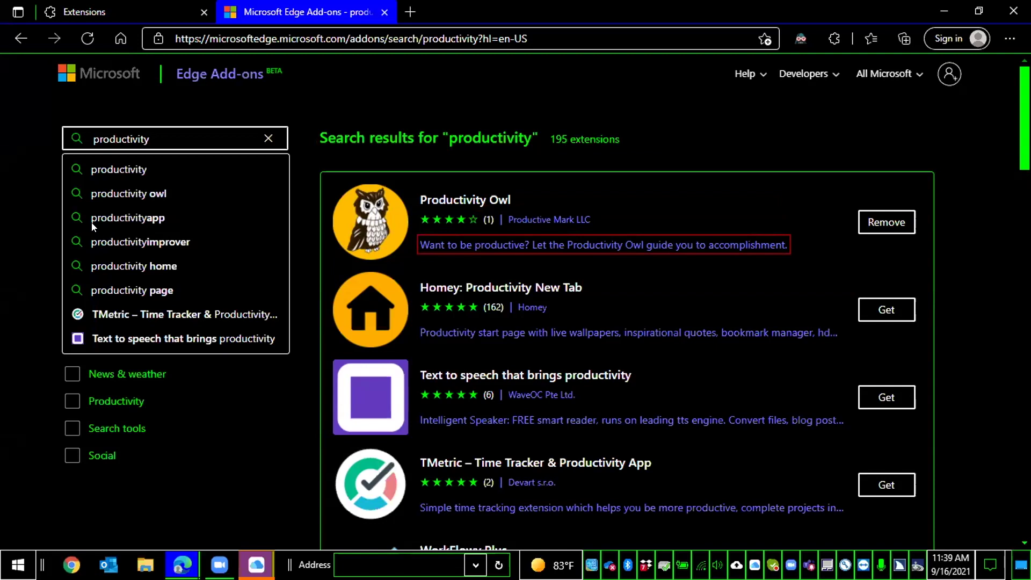
pyautogui.press('Down')
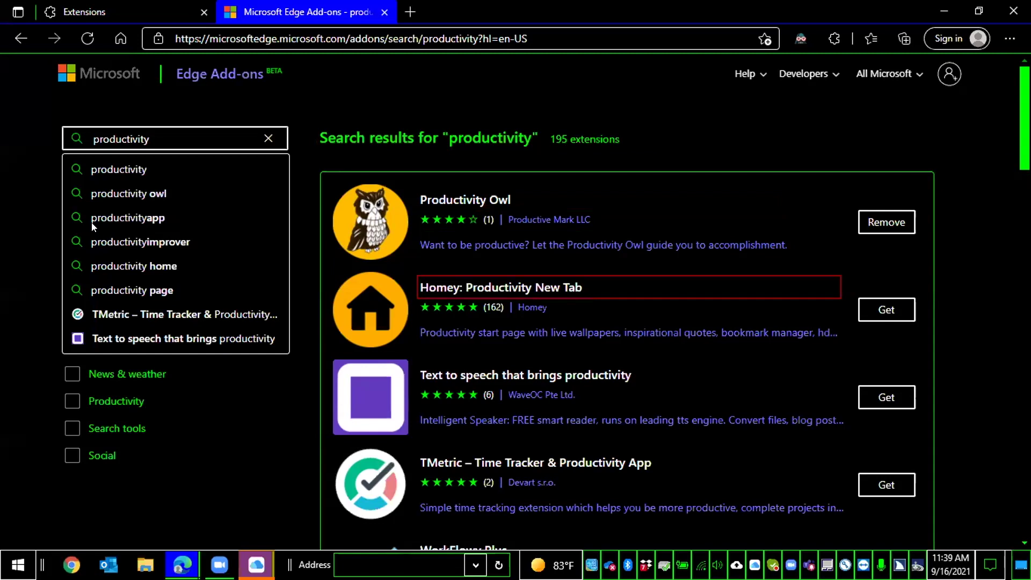
pyautogui.press('Tab')
pyautogui.press('Down')
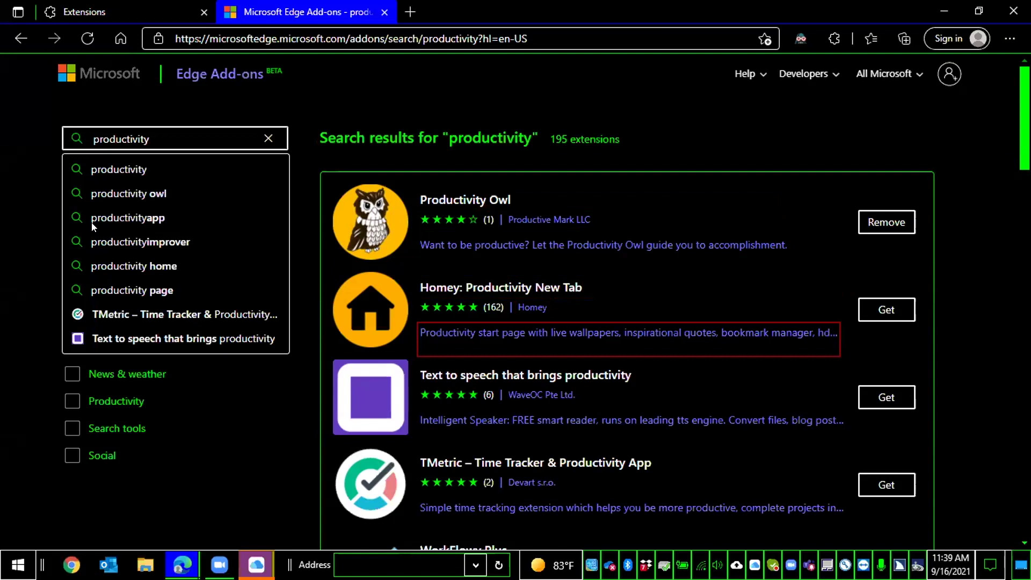
pyautogui.click(93, 224)
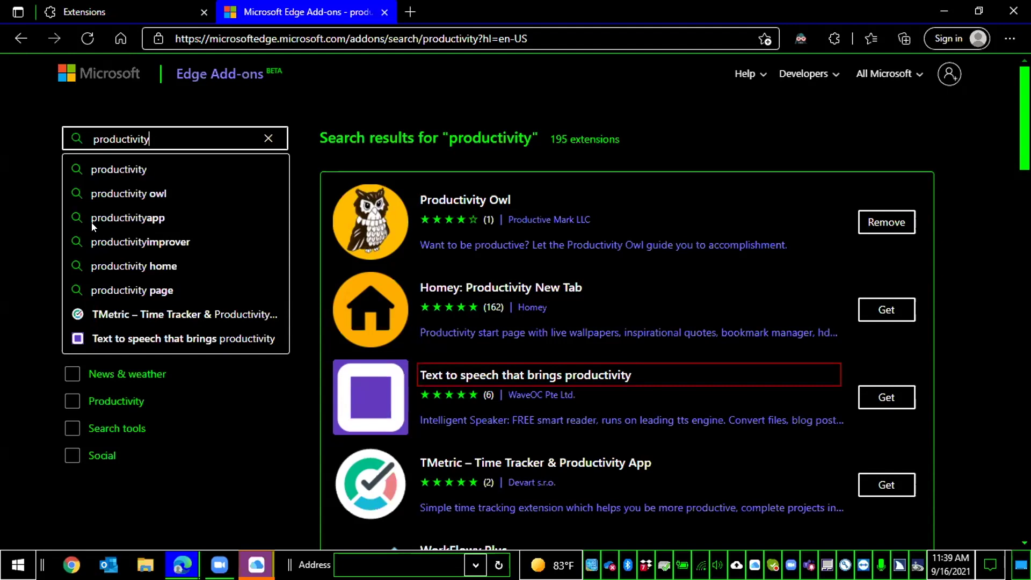
pyautogui.press('Return')
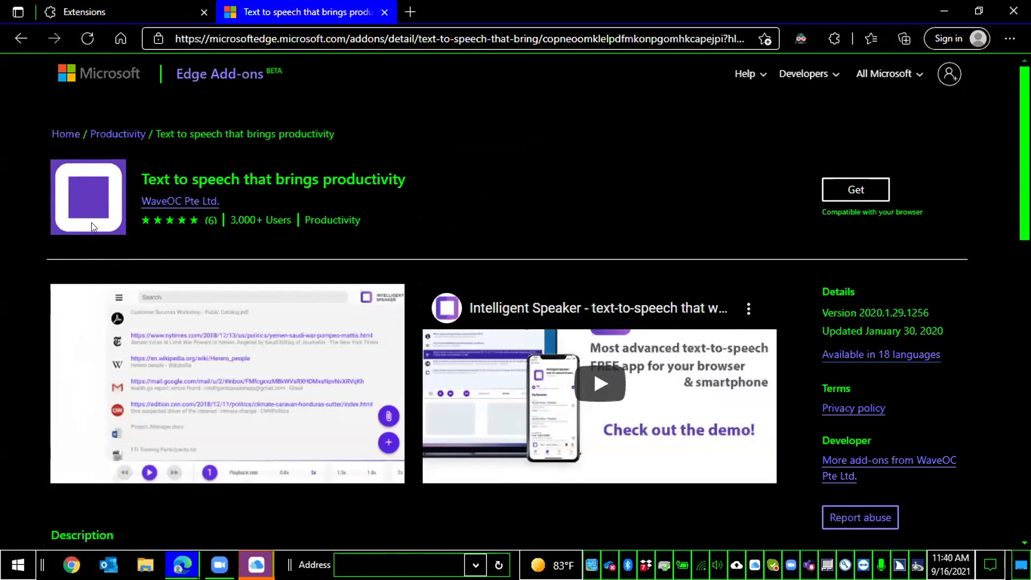
# Step: Choose Get and confirm 'Add extension' to install Text to speech that brings productivity
pyautogui.click(91, 227)
pyautogui.click(92, 226)
pyautogui.click(92, 226)
pyautogui.click(92, 226)
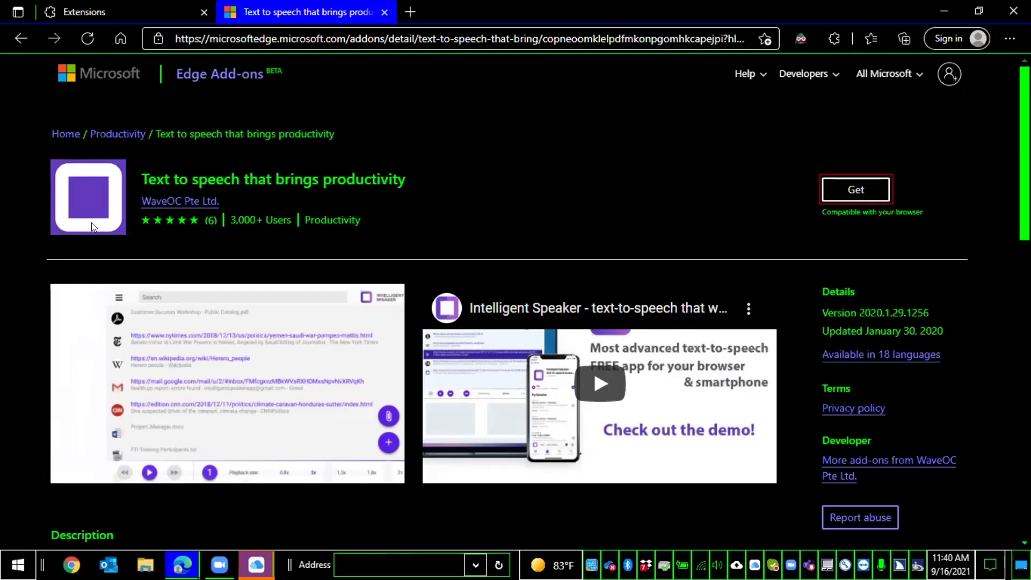
pyautogui.press('Return')
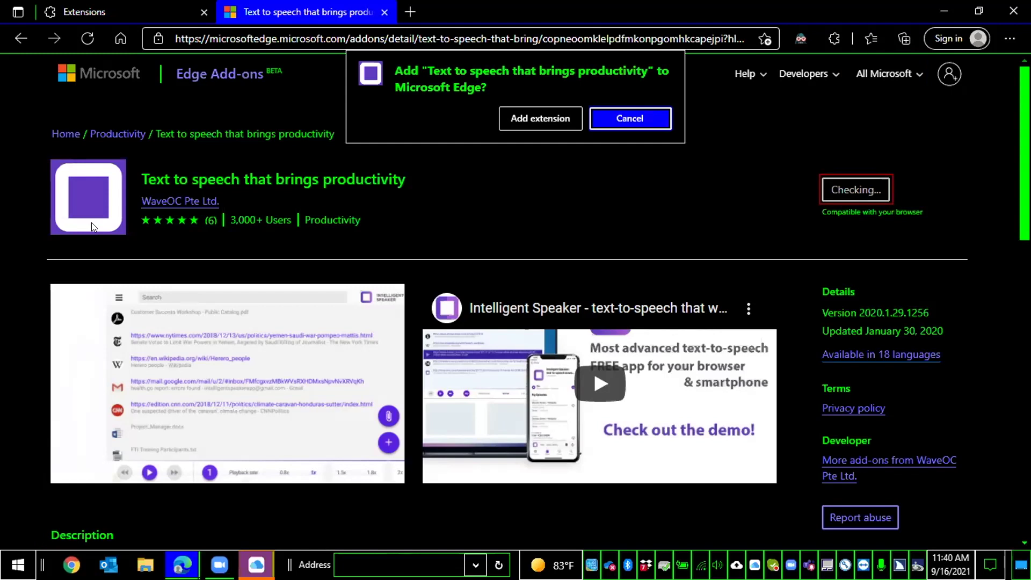
pyautogui.press('Tab')
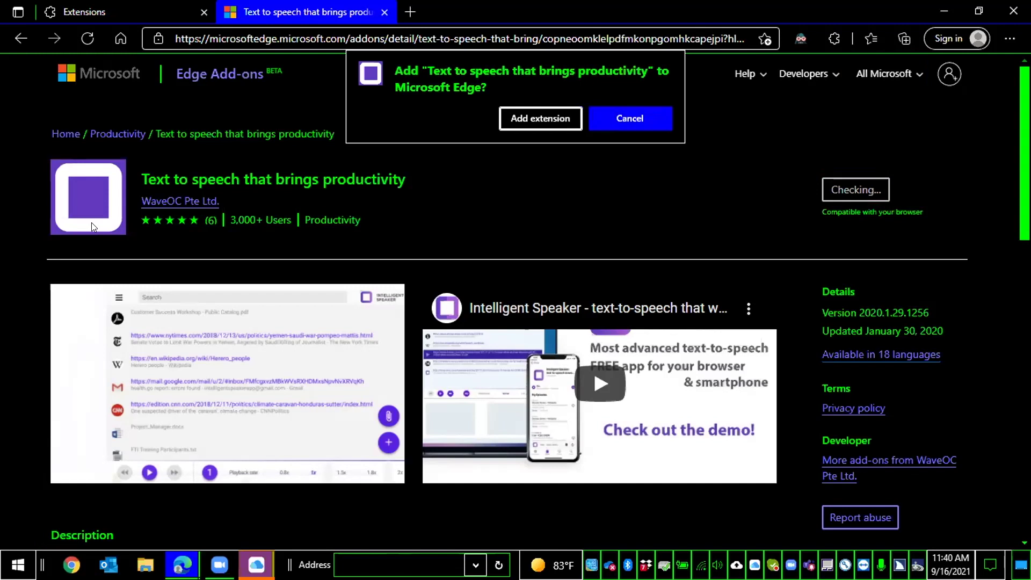
pyautogui.press('Return')
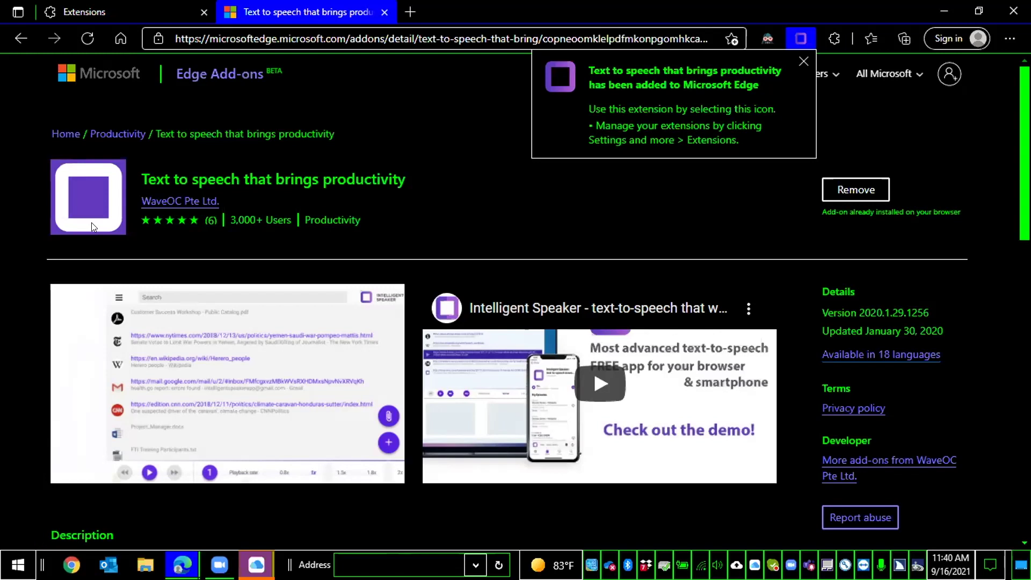
pyautogui.click(92, 226)
# Step: Return to the Extensions page and reach the From Microsoft Store installed list, now including Text to speech
pyautogui.click(92, 226)
pyautogui.hotkey('alt', 'f')
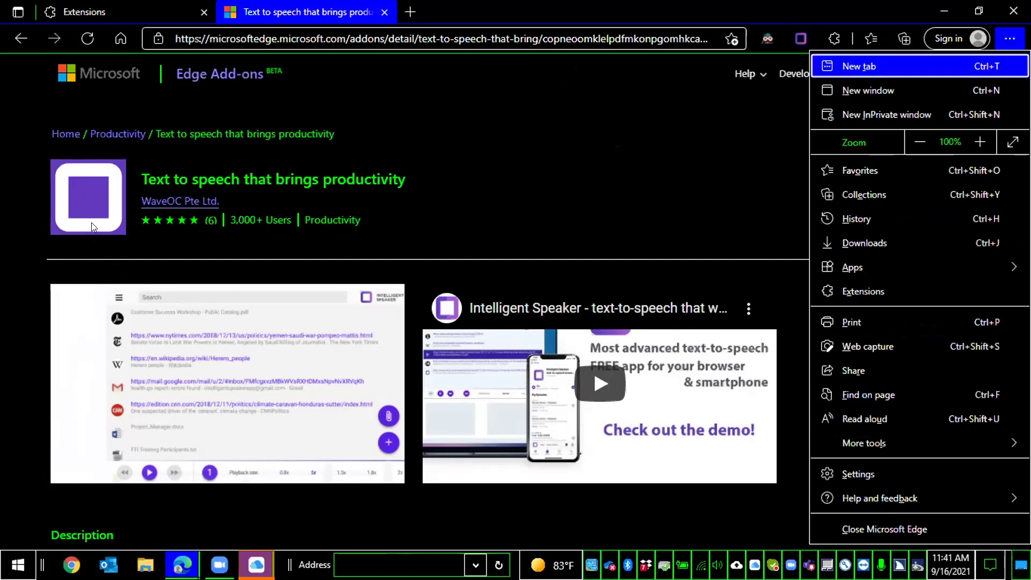
pyautogui.press('e')
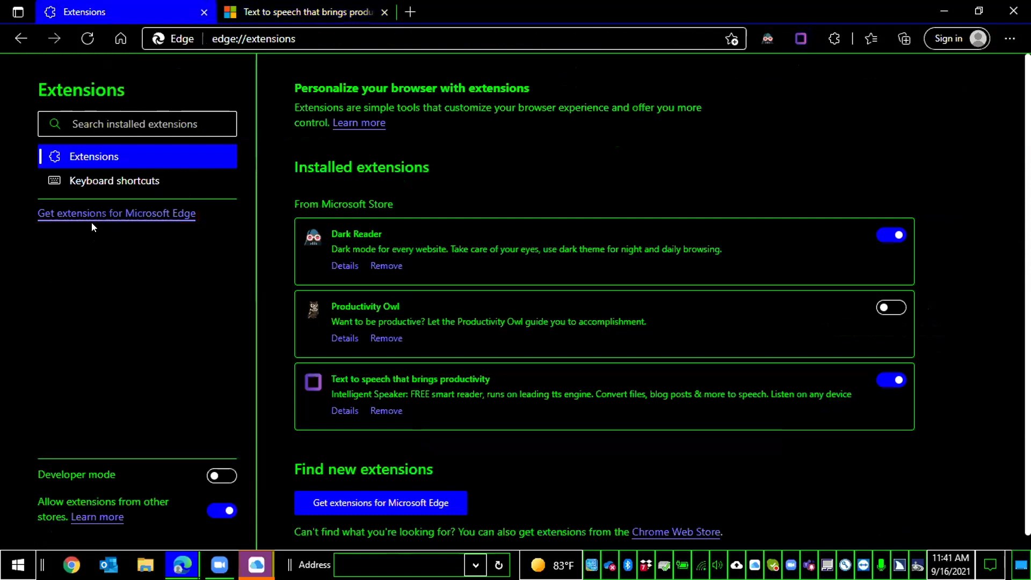
pyautogui.click(92, 226)
pyautogui.click(92, 226)
pyautogui.press('h')
pyautogui.click(92, 224)
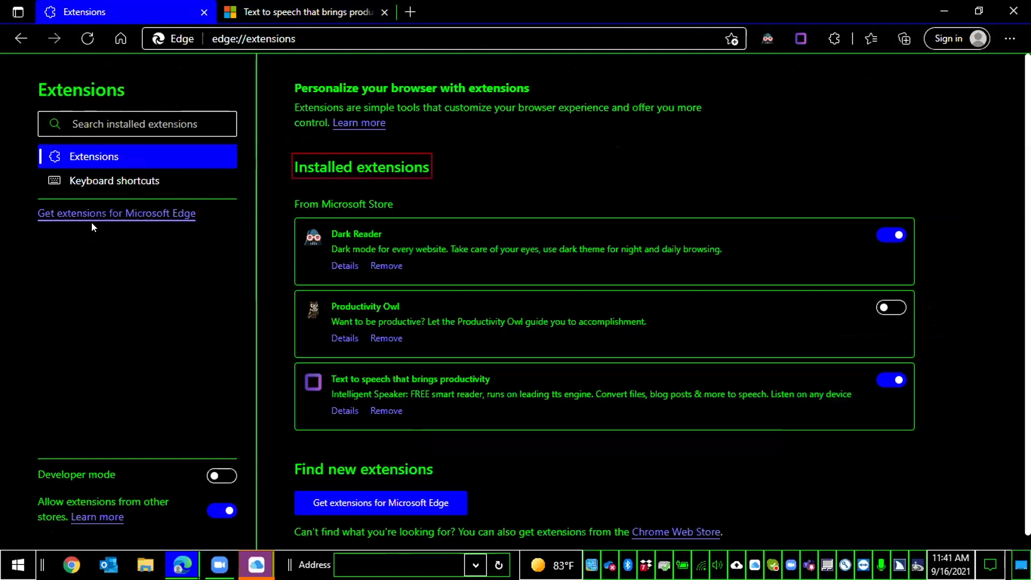
pyautogui.press('Down')
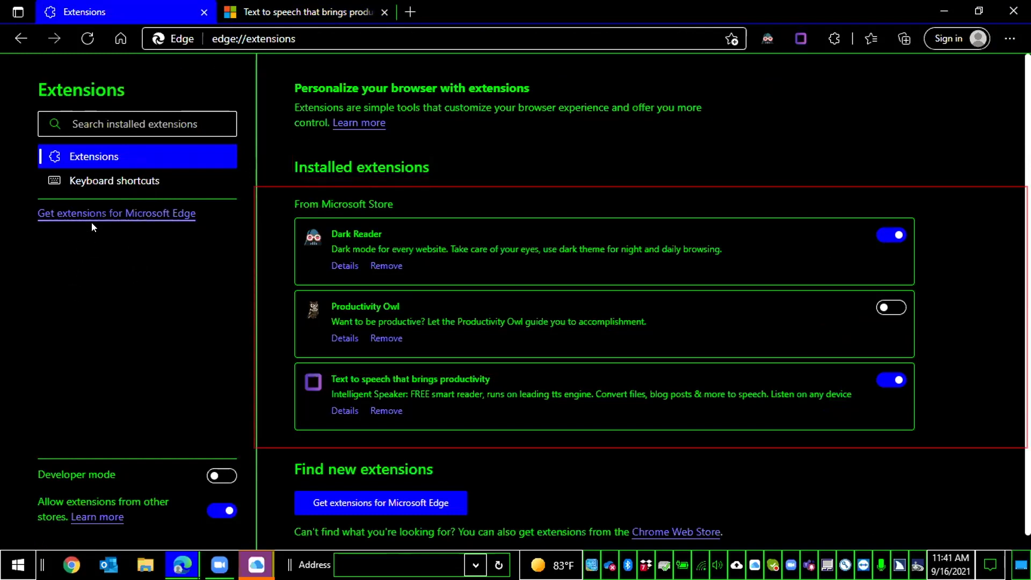
pyautogui.press('Down')
pyautogui.press('Down')
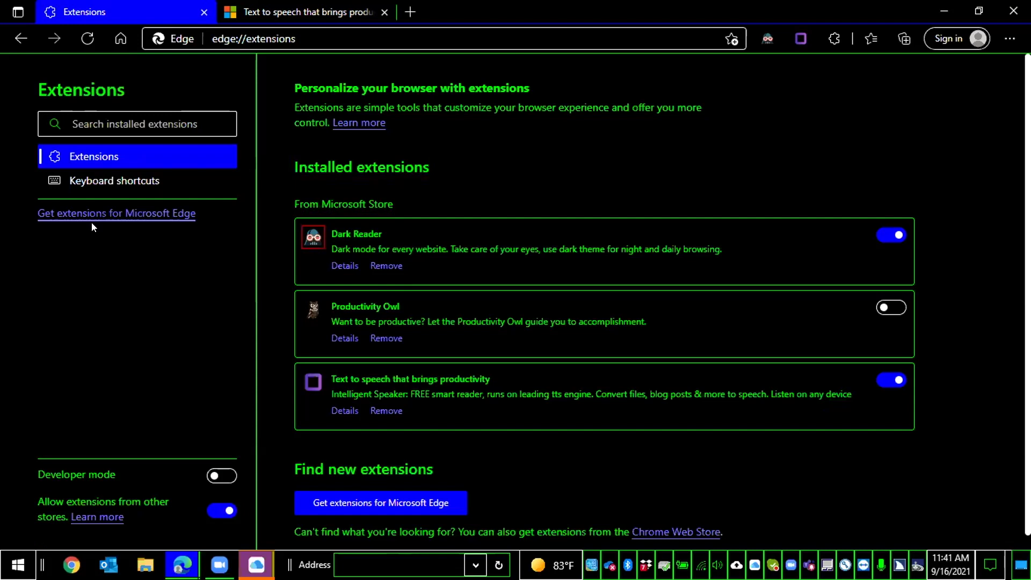
pyautogui.press('Down')
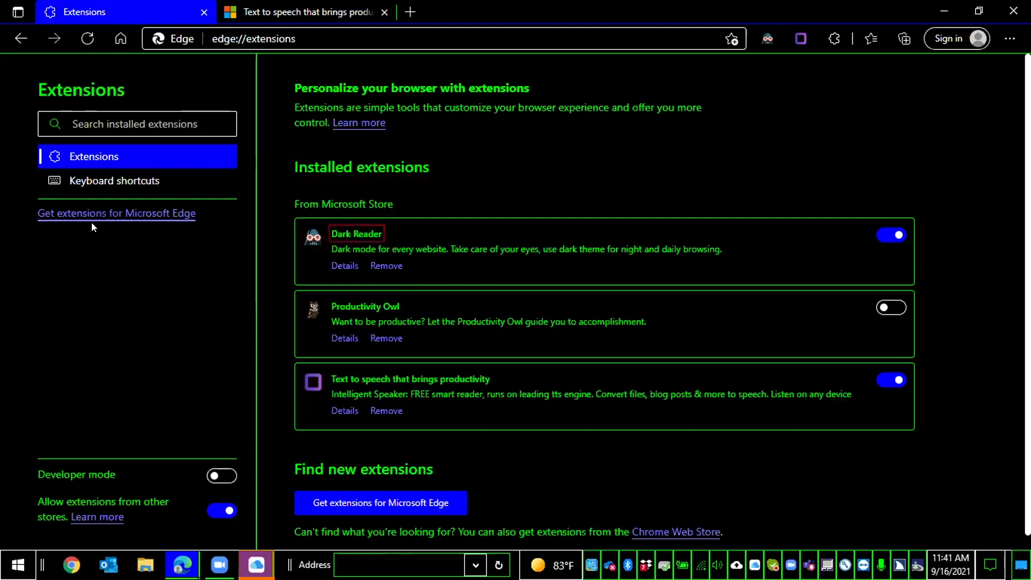
pyautogui.press('Down')
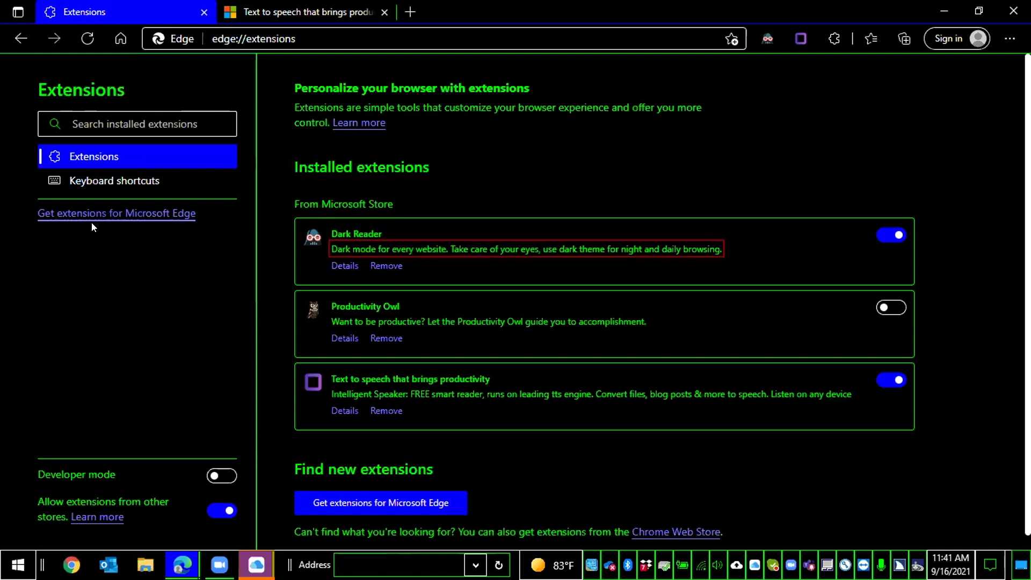
pyautogui.press('Tab')
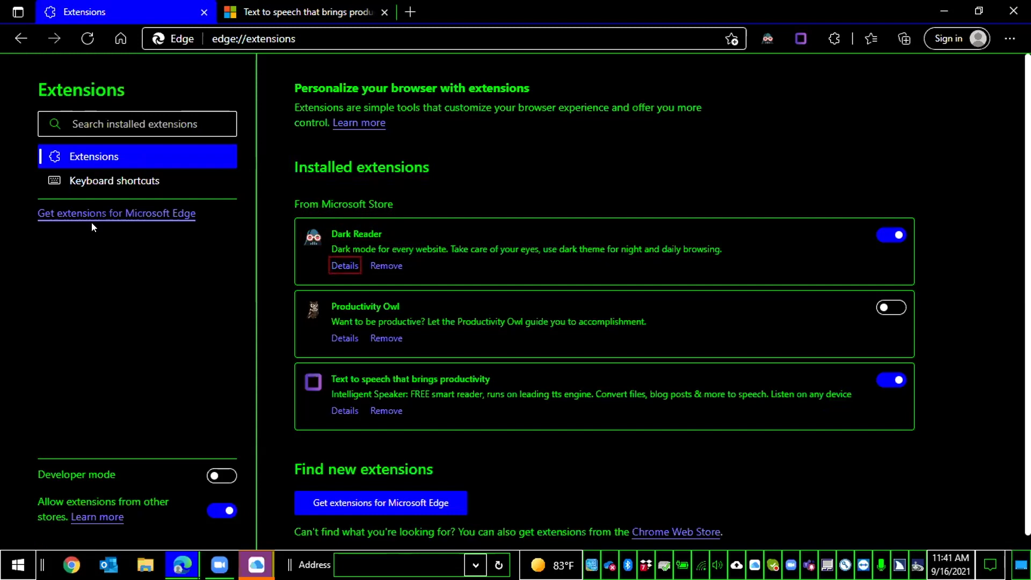
pyautogui.press('Tab')
pyautogui.press('Tab')
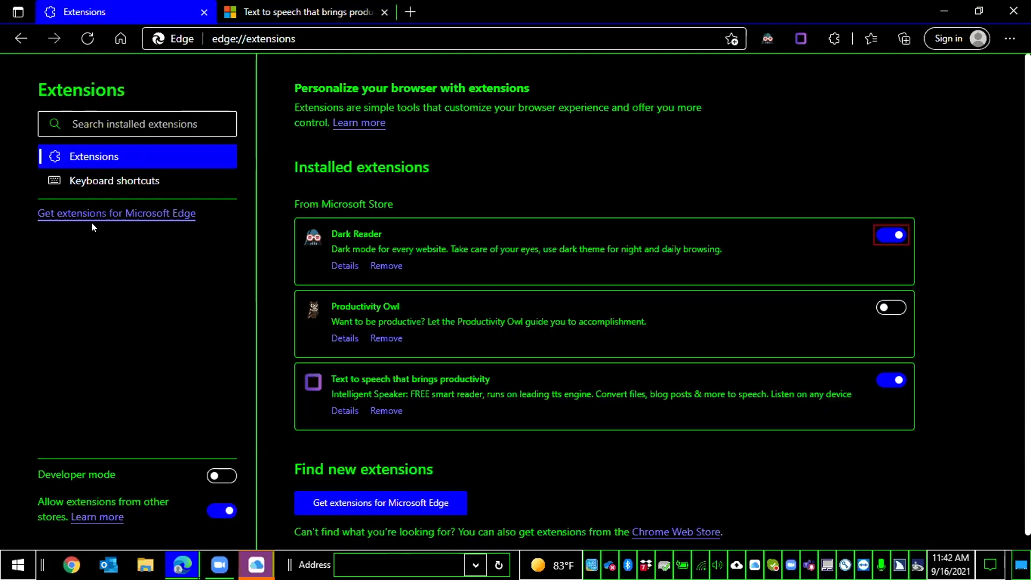
# Step: Switch off the Text to speech that brings productivity toggle, leaving only Dark Reader enabled
pyautogui.press('Tab')
pyautogui.press('Tab')
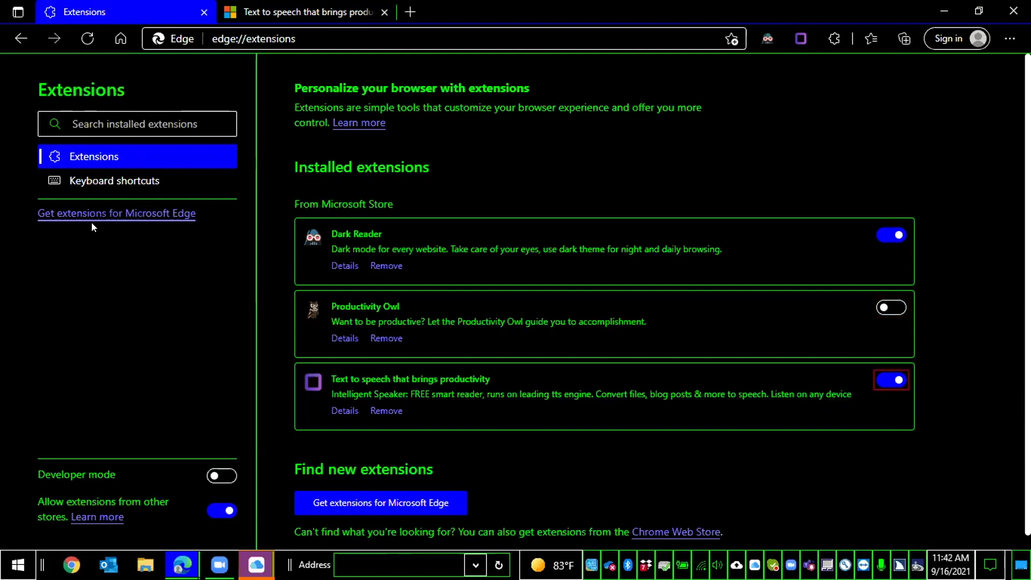
pyautogui.press('space')
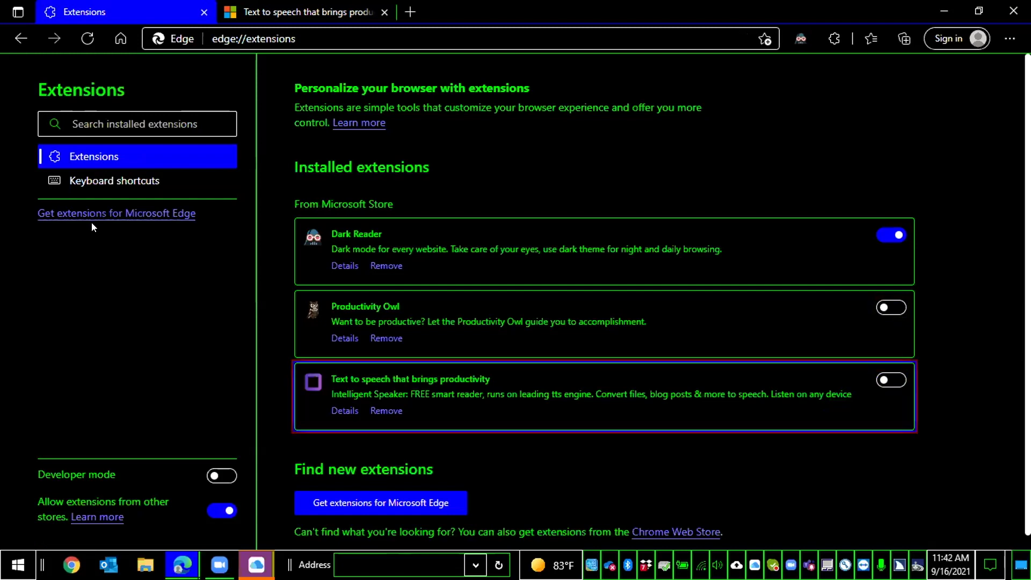
# Step: Remove Text to speech that brings productivity and confirm, opening its removal feedback form
pyautogui.click(92, 227)
pyautogui.press('Up')
pyautogui.press('Down')
pyautogui.press('Down')
pyautogui.press('Down')
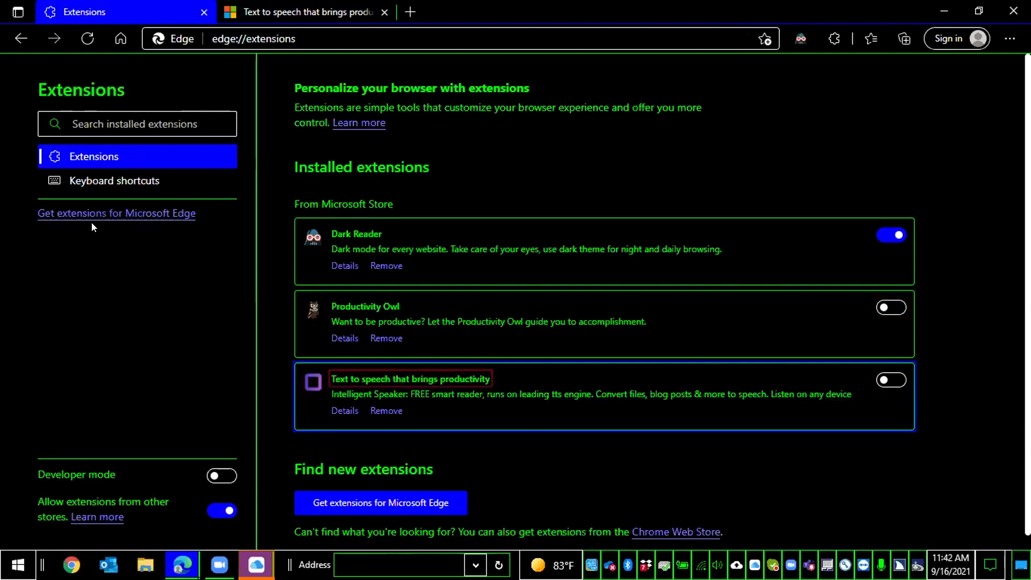
pyautogui.press('Down')
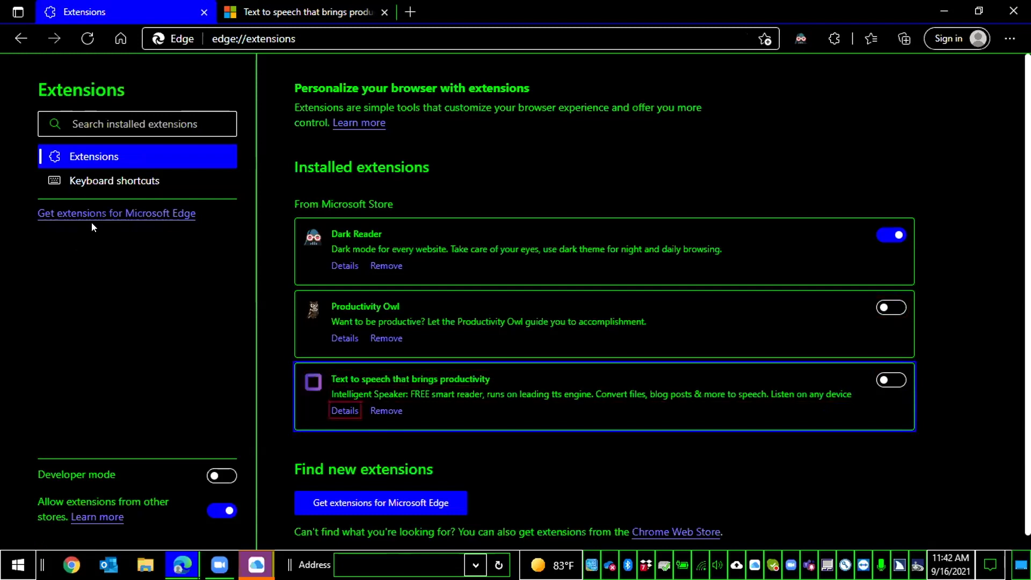
pyautogui.press('Down')
pyautogui.press('Return')
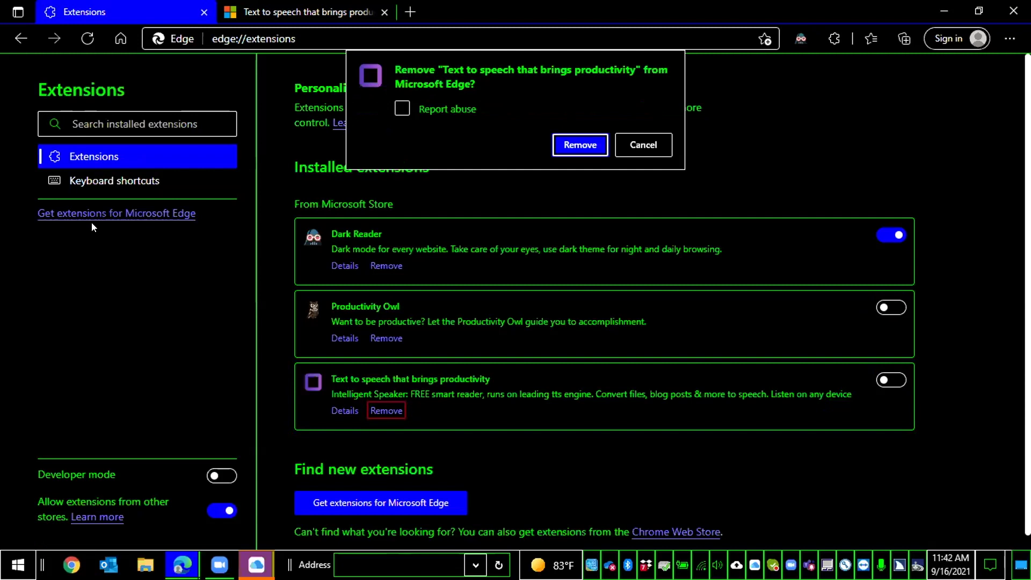
pyautogui.press('Return')
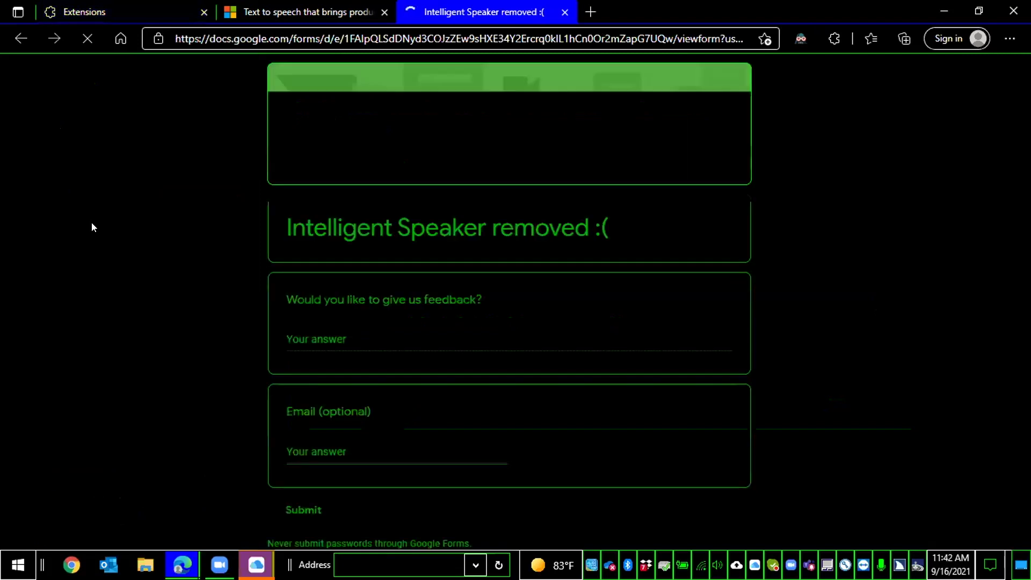